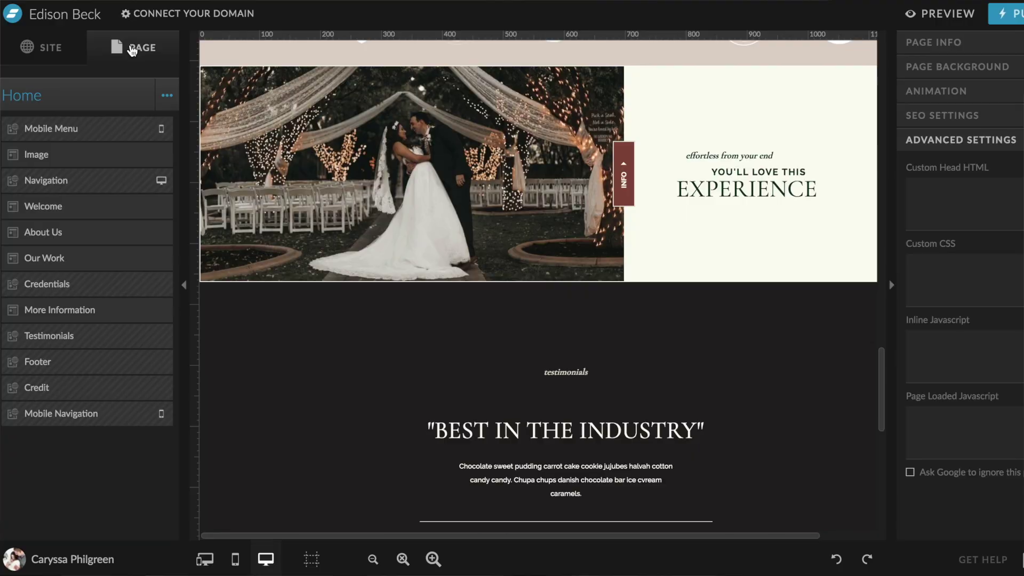
Look through the site's page list and the Home page's canvases, and list the elements of the More Information canvas.
click(60, 47)
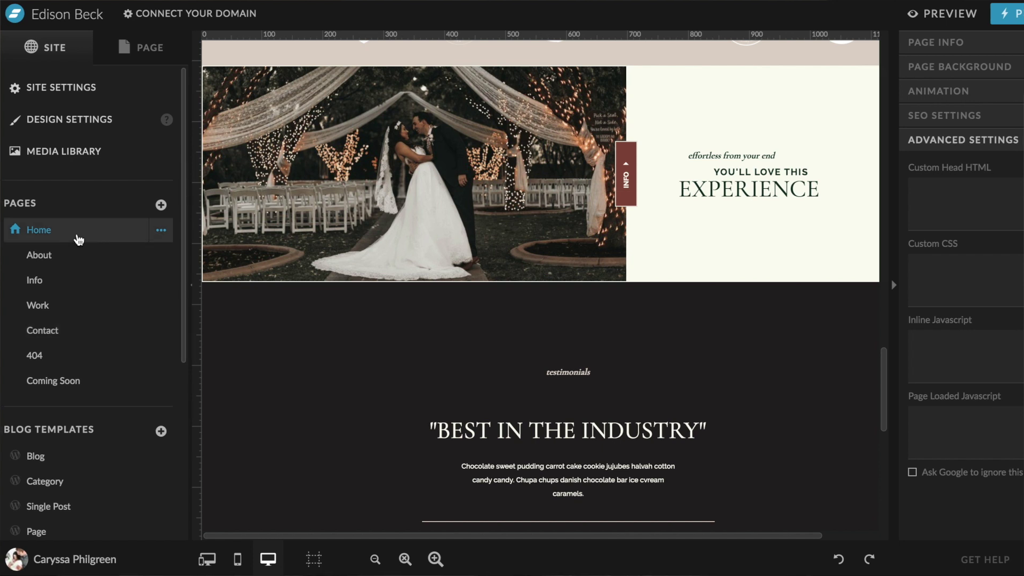
scroll(791, 203, up, 8)
scroll(795, 219, up, 15)
scroll(795, 219, up, 4)
scroll(645, 258, down, 5)
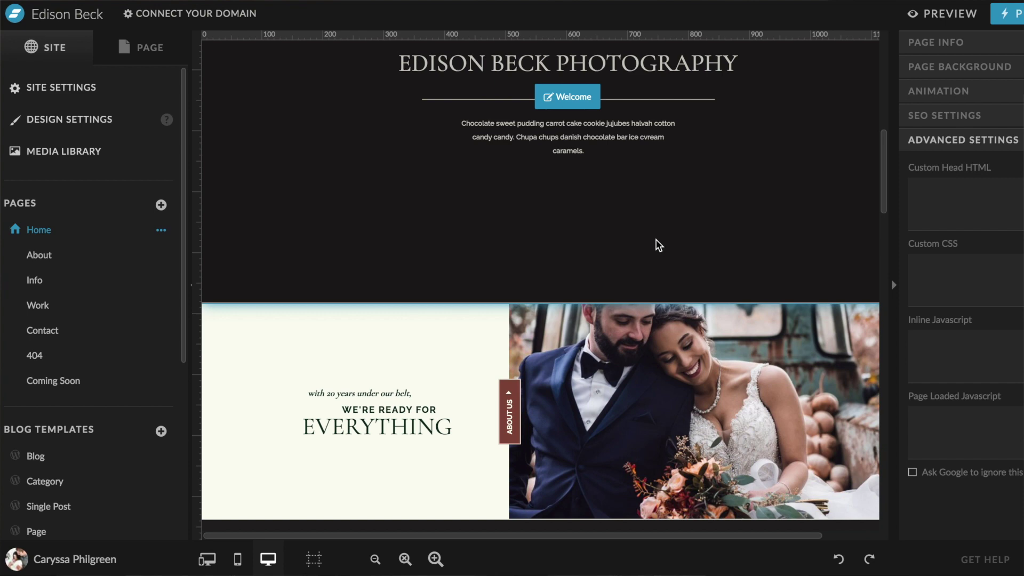
scroll(664, 320, down, 10)
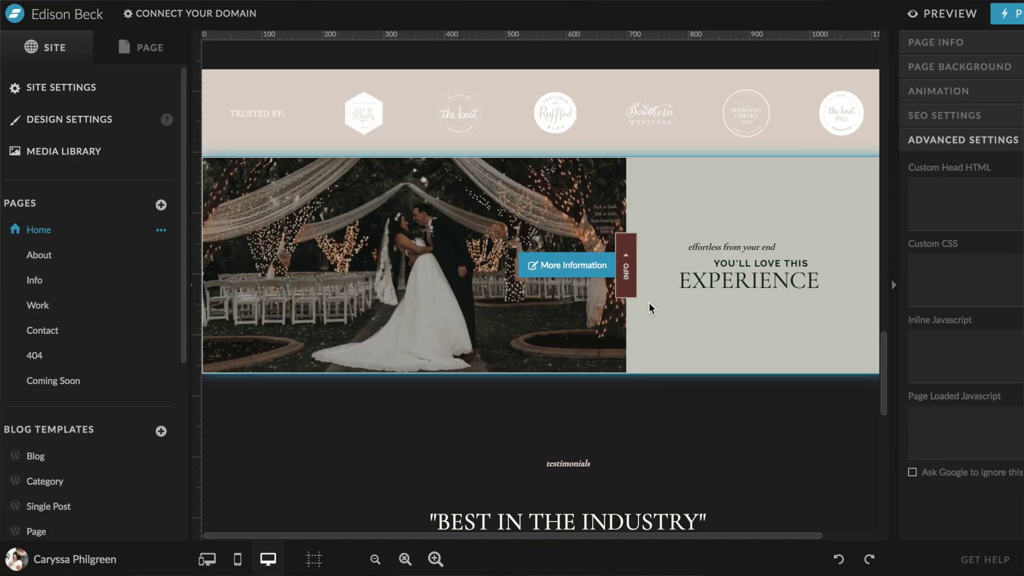
click(650, 307)
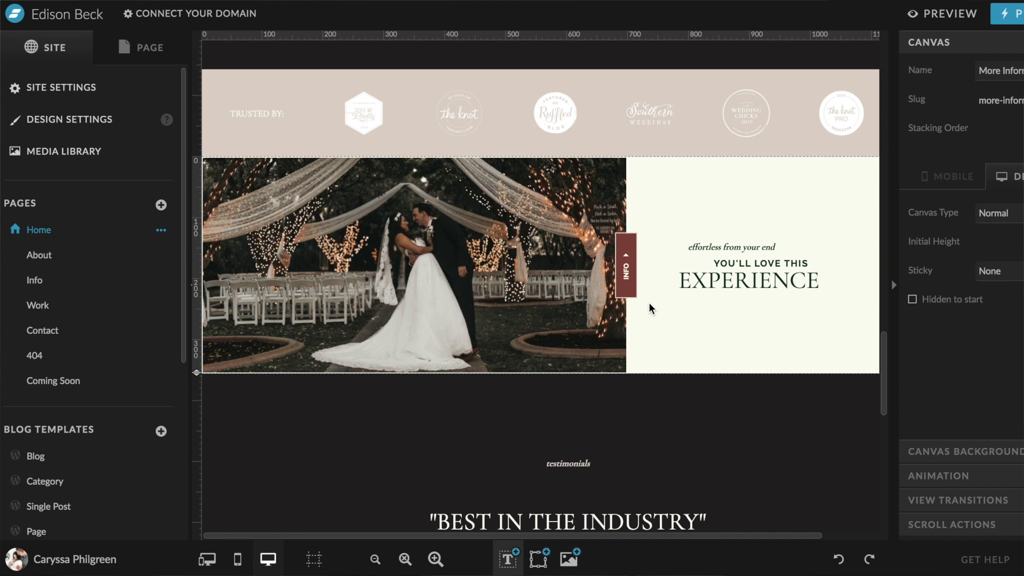
click(142, 50)
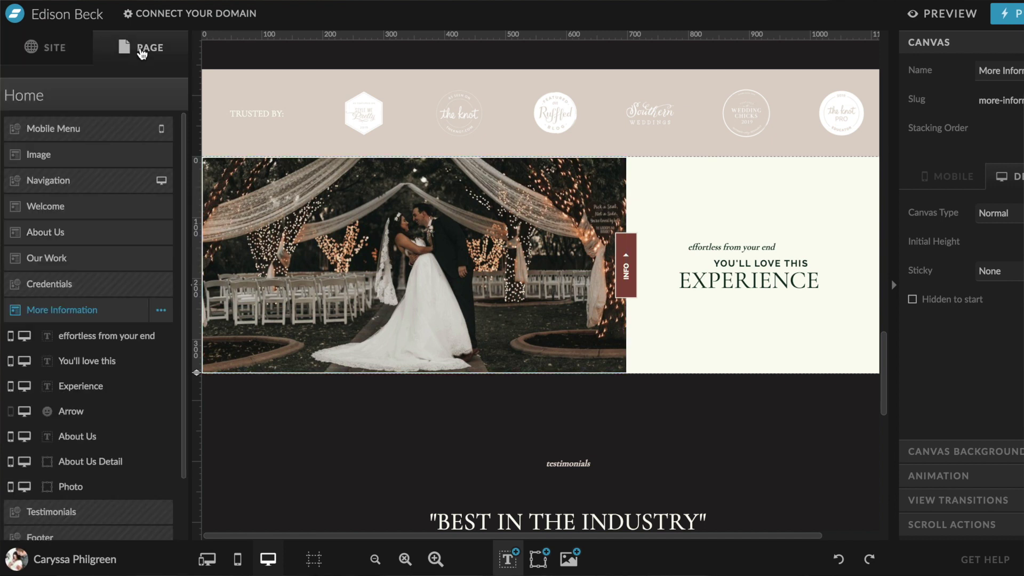
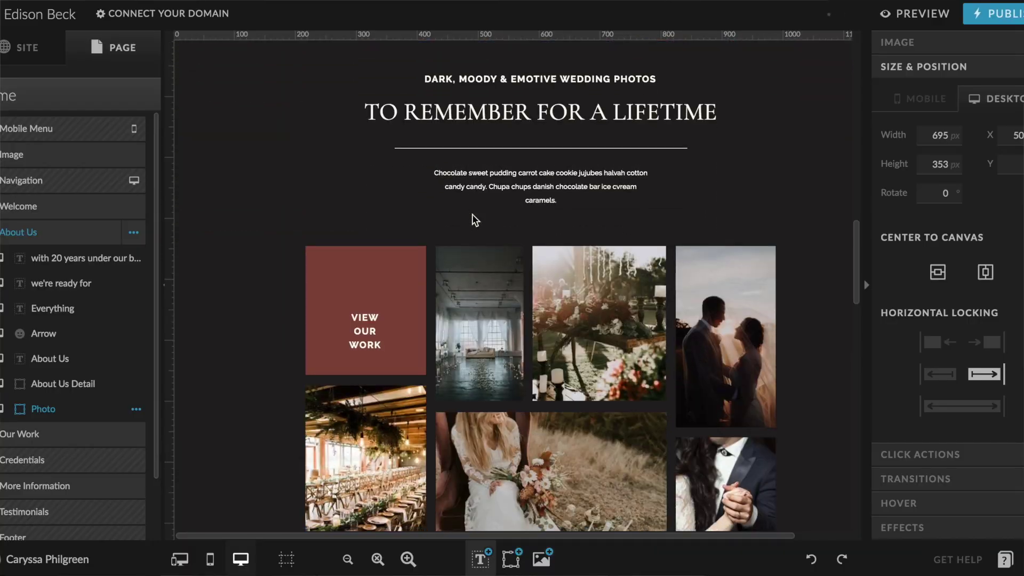
Examine the lower part of the Home page, including the Testimonials site canvas.
scroll(472, 216, down, 1)
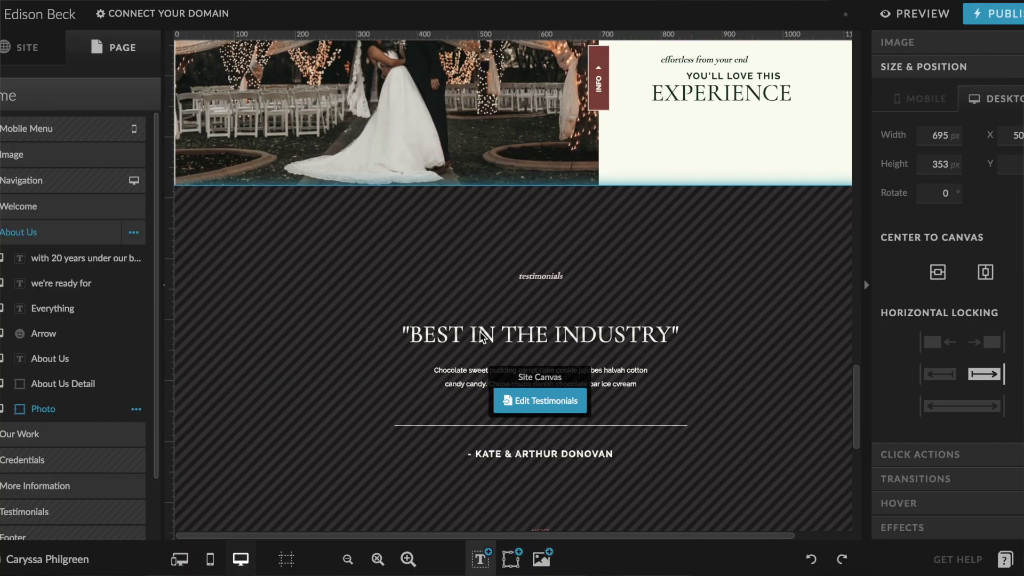
scroll(411, 332, down, 3)
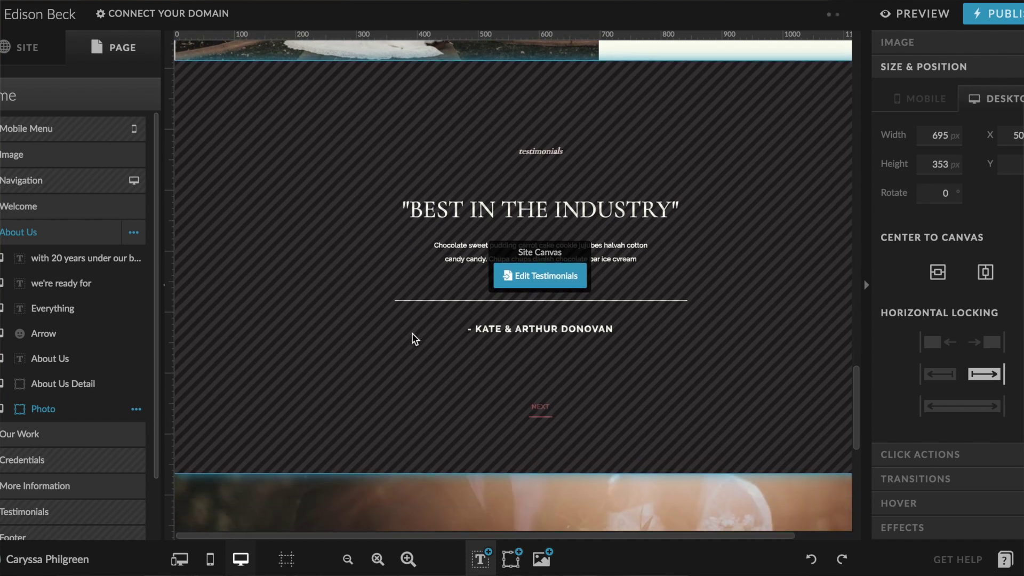
scroll(412, 332, down, 8)
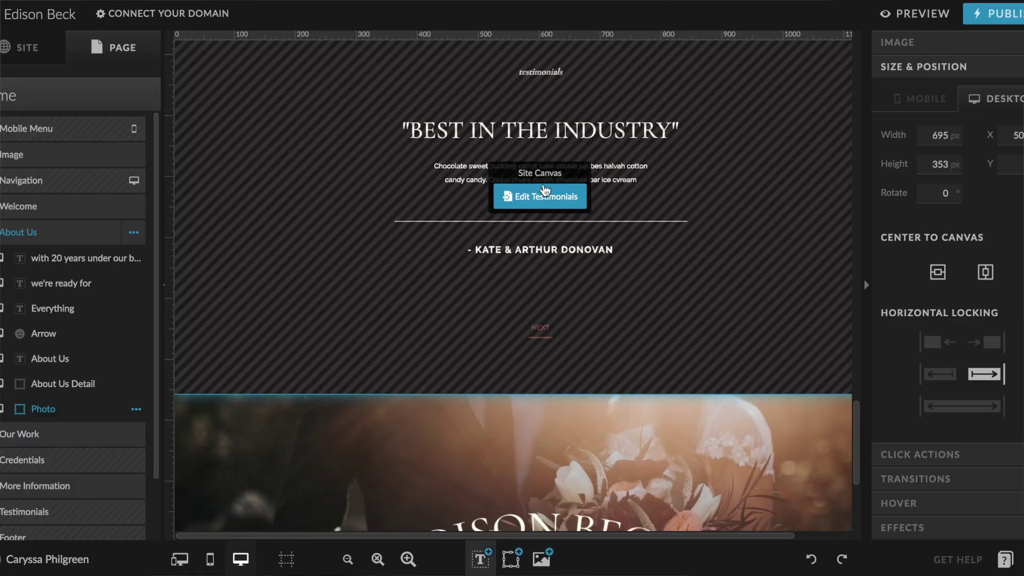
scroll(717, 206, up, 3)
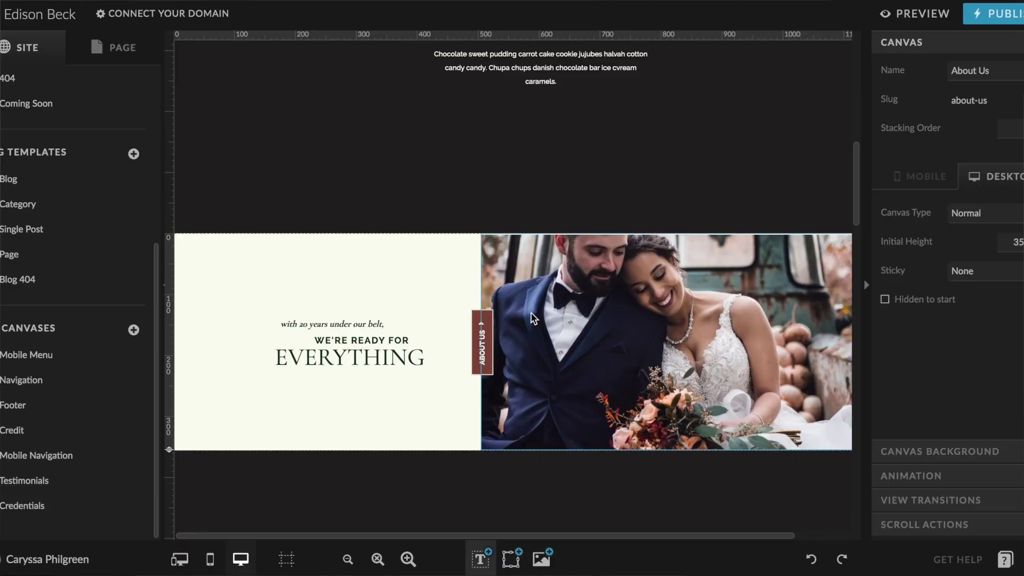
Inspect the image settings of the About Us photo, its EVERYTHING text, and the choices for adding text and shapes to the canvas.
click(529, 312)
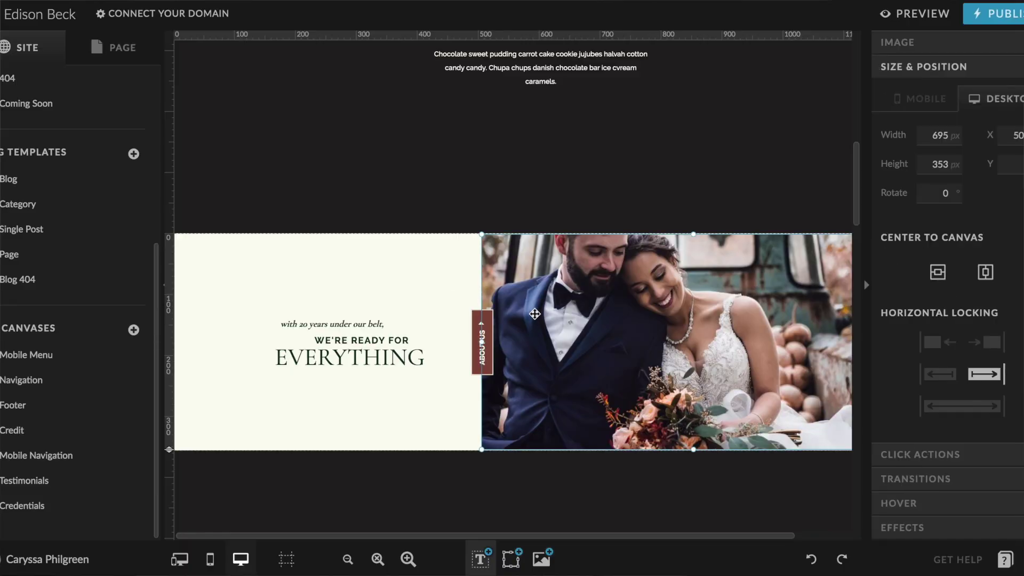
click(931, 50)
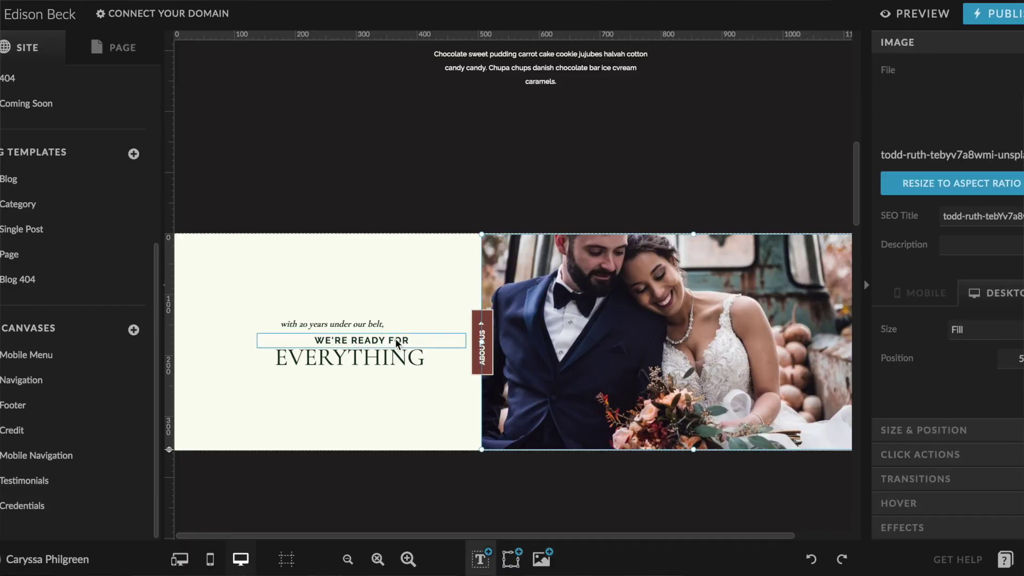
click(379, 361)
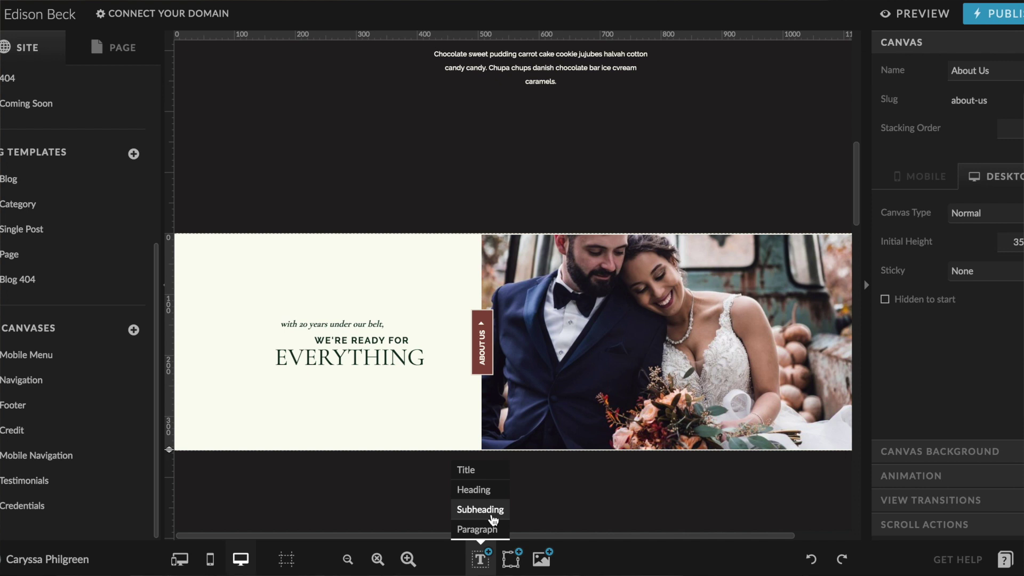
click(489, 490)
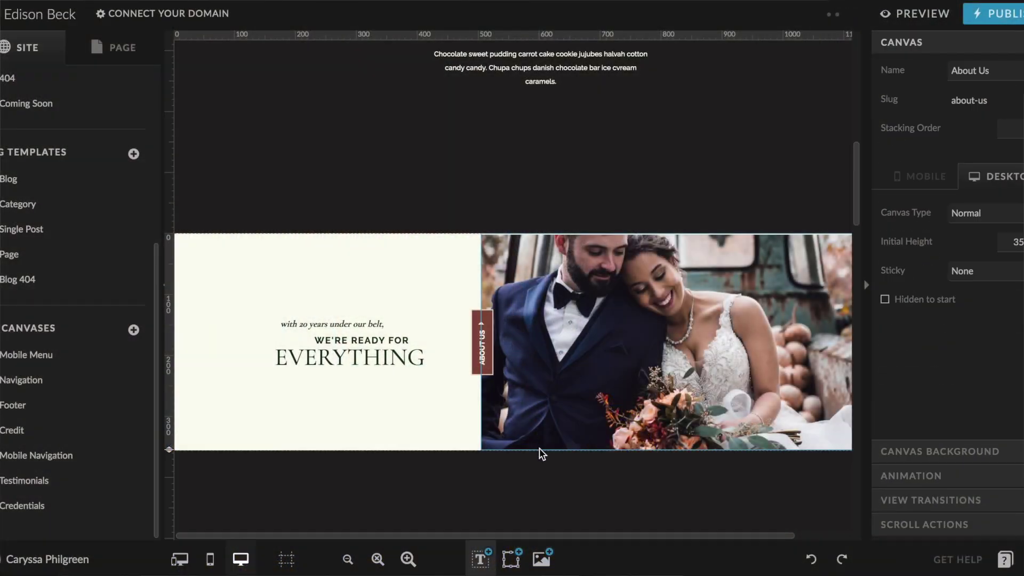
mouse_move(516, 564)
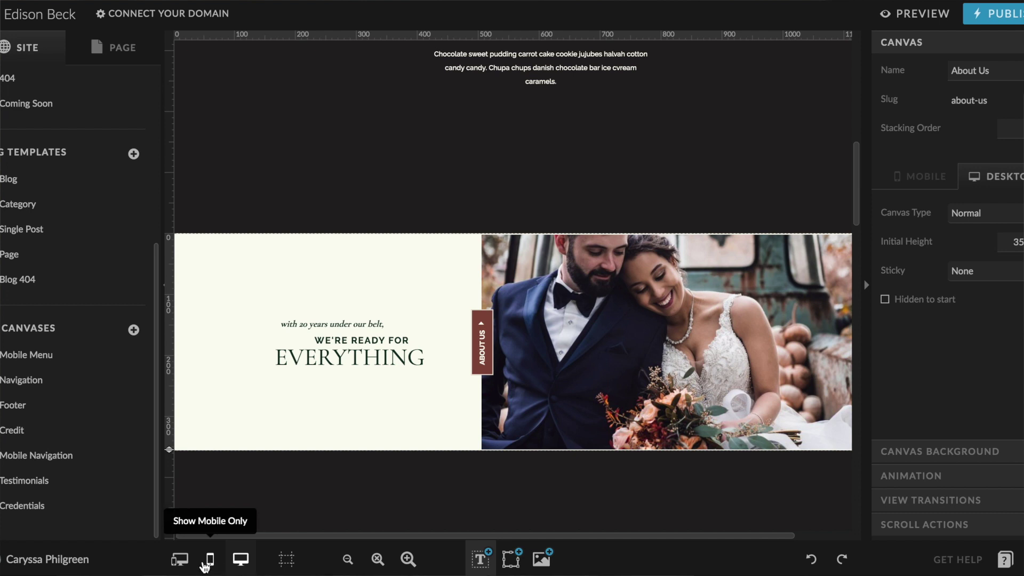
View the Home page at several smaller zoom levels and restore the default zoom.
click(375, 562)
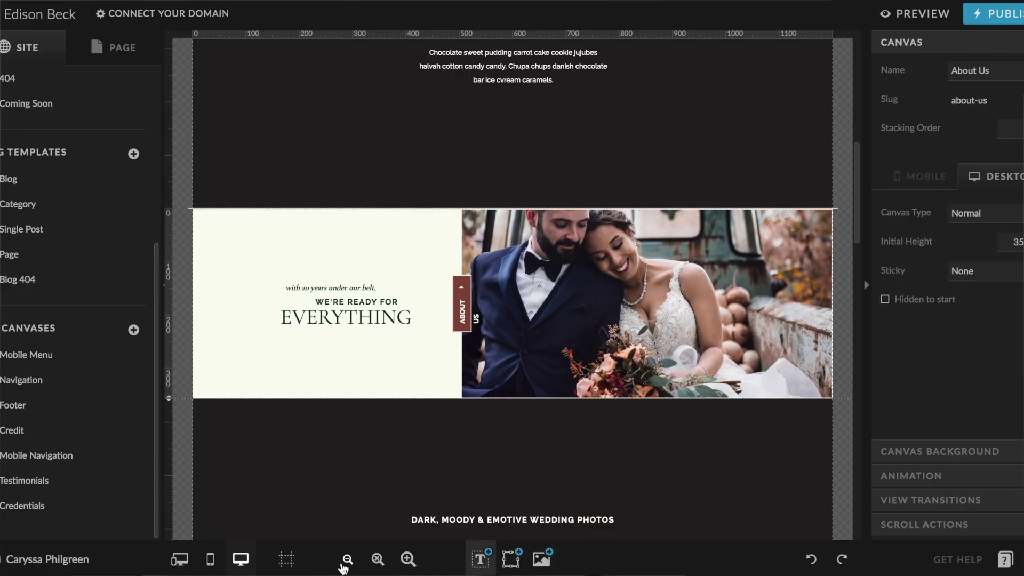
click(344, 566)
click(344, 566)
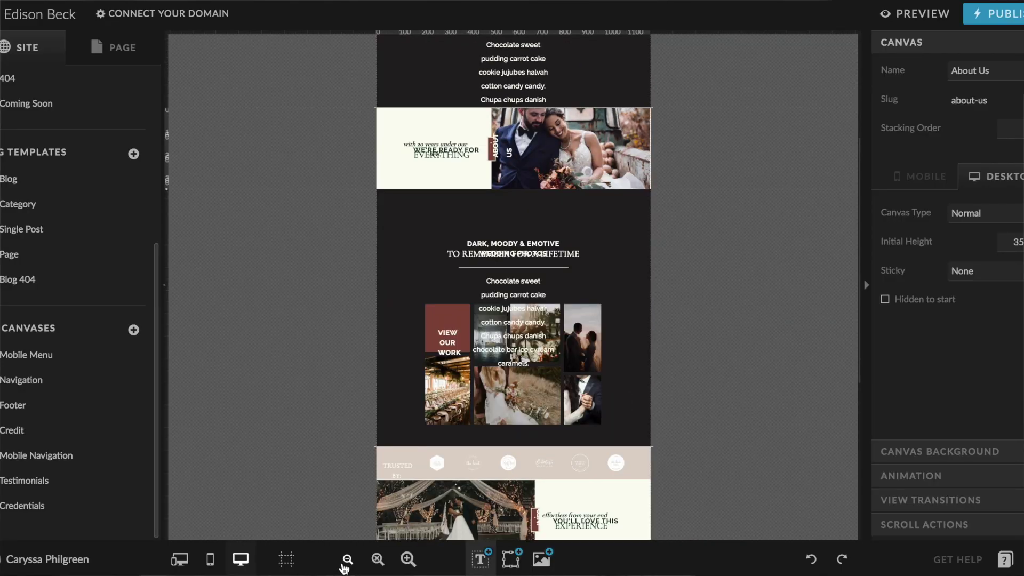
click(347, 559)
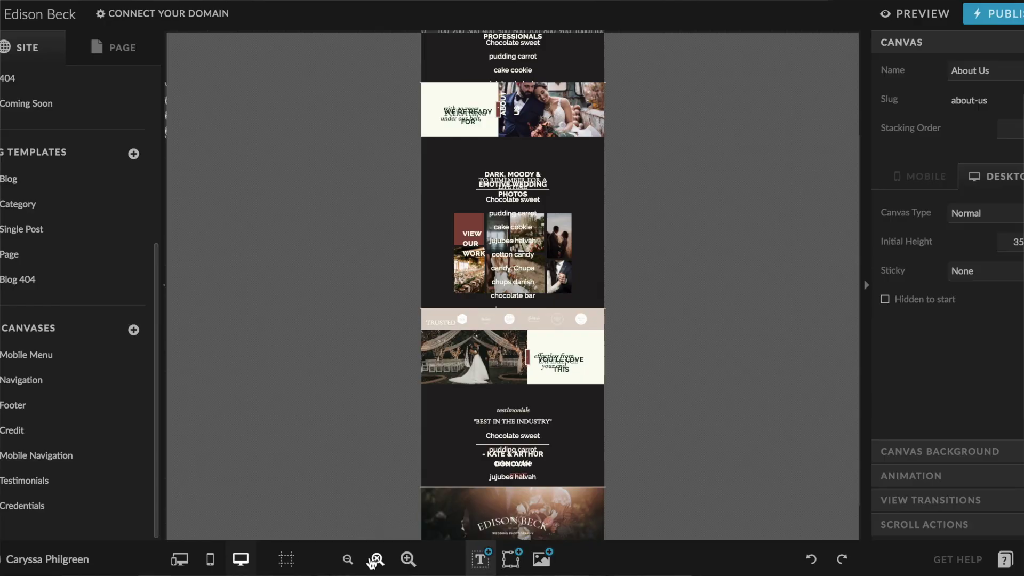
click(374, 560)
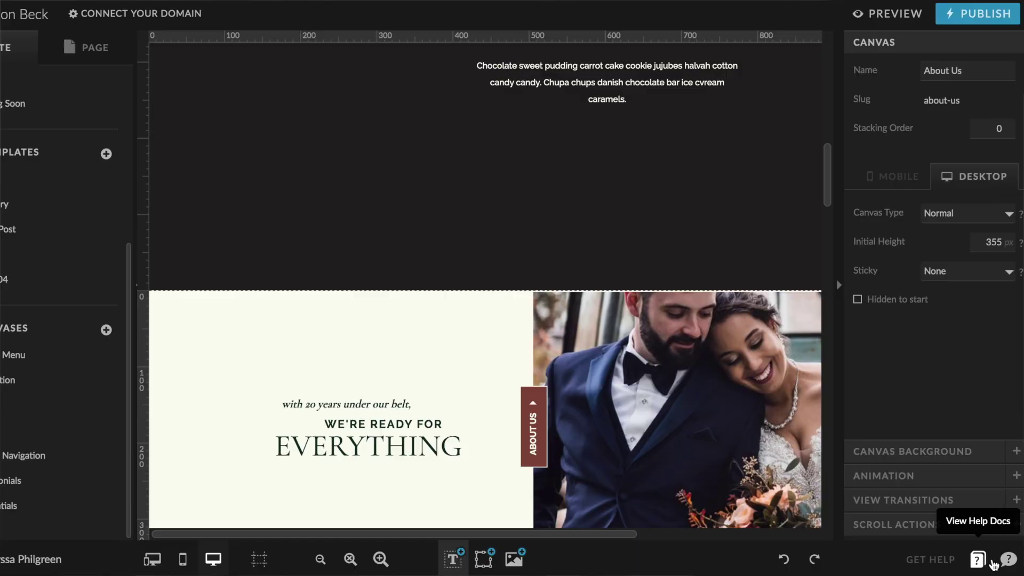
Open the support chat to view its conversation and article search options, and close it again.
click(1008, 558)
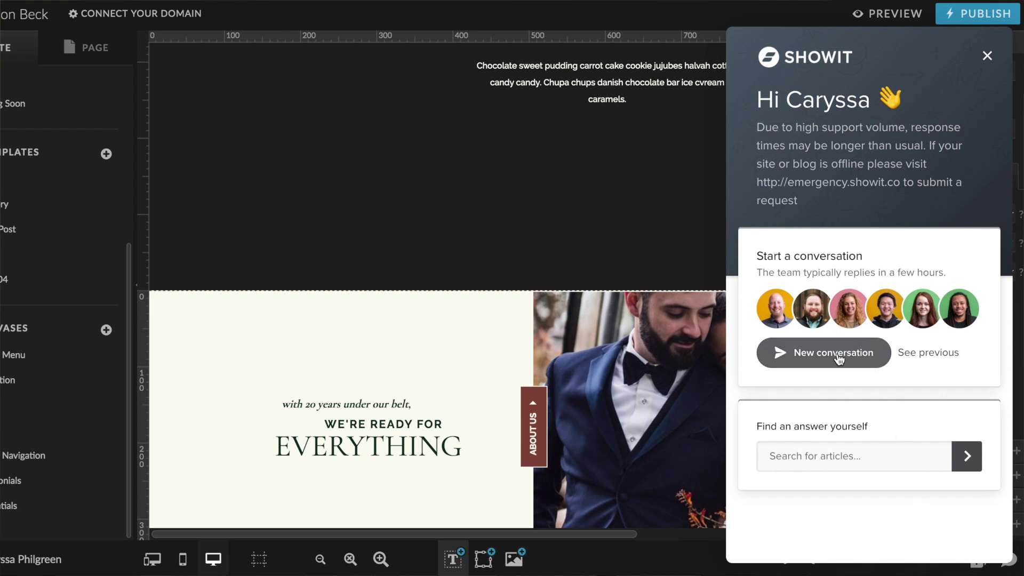
click(987, 56)
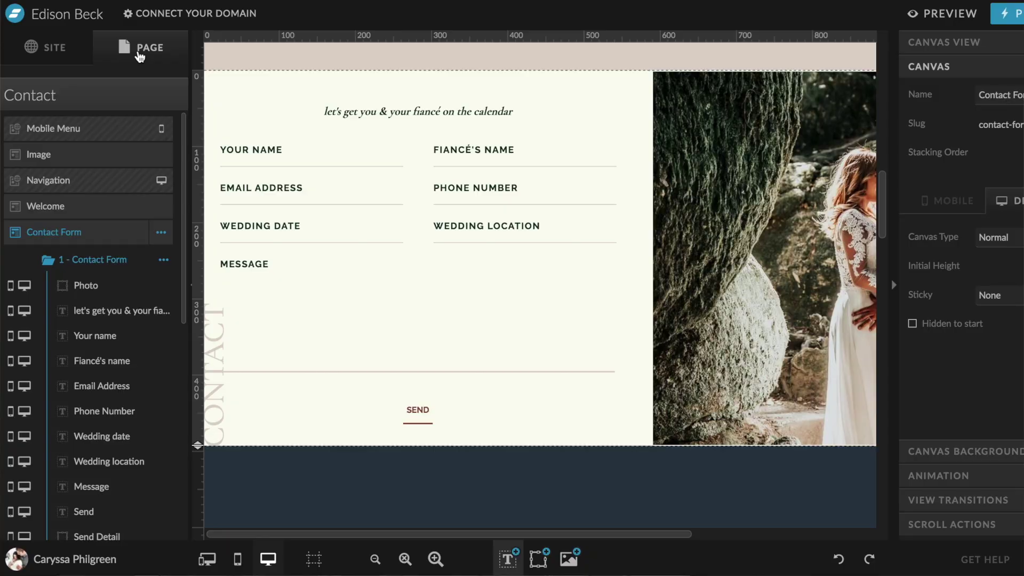
Look through the elements of the 1 - Contact Form view on the Contact page and show the 2 - Confirmation view.
scroll(153, 178, down, 3)
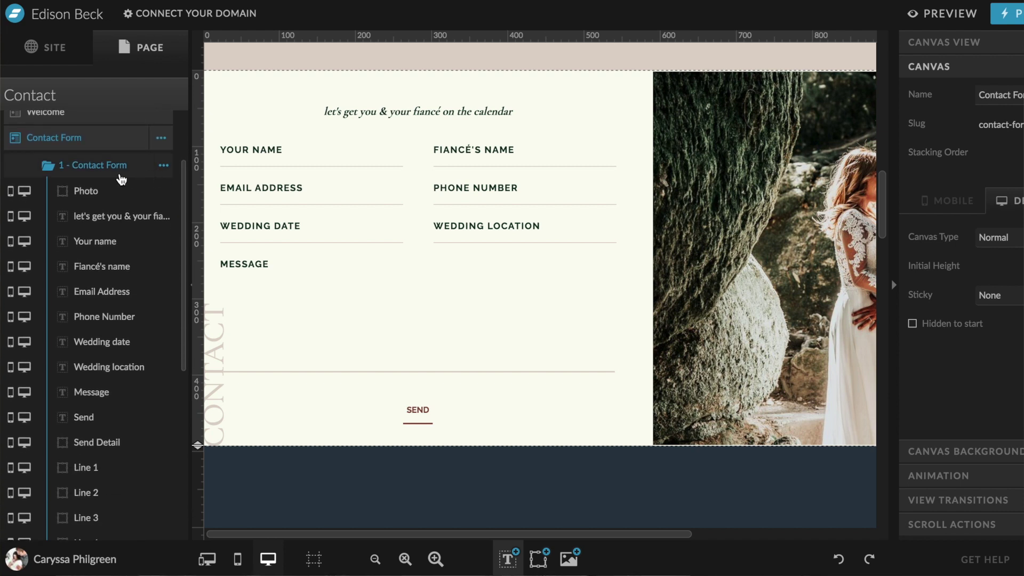
scroll(93, 169, down, 6)
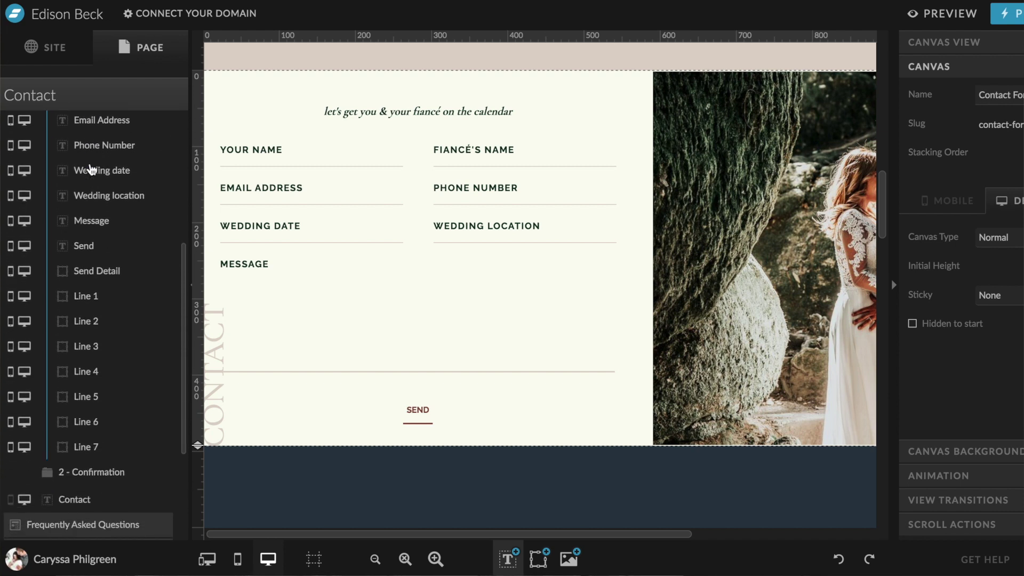
scroll(86, 126, up, 4)
scroll(85, 126, up, 2)
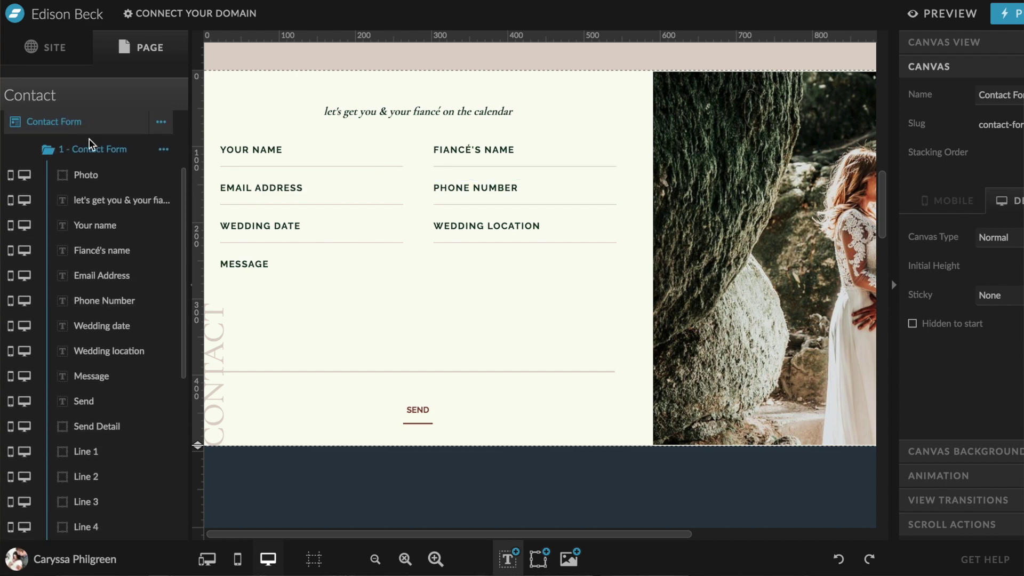
click(87, 143)
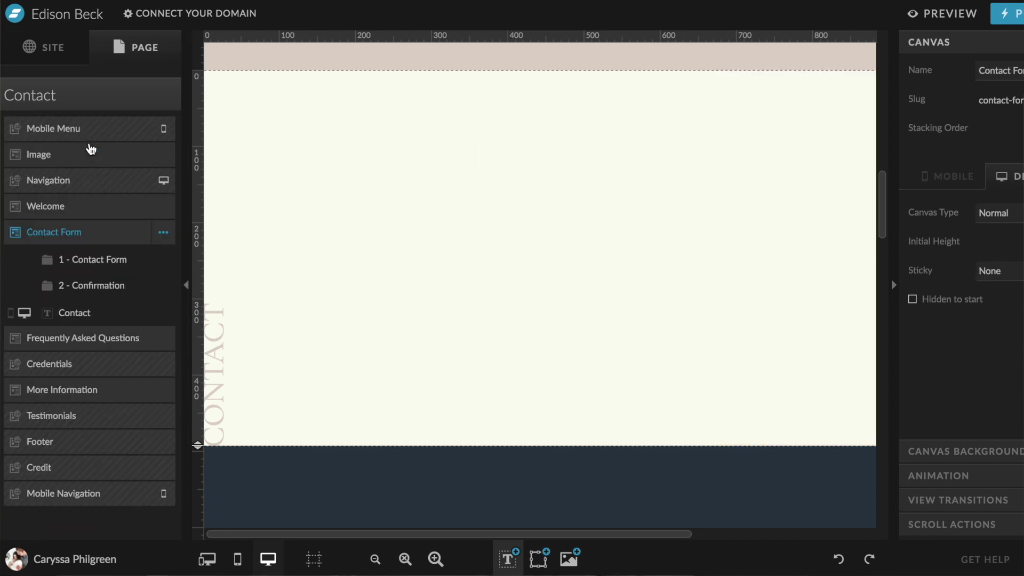
click(90, 261)
scroll(130, 292, down, 5)
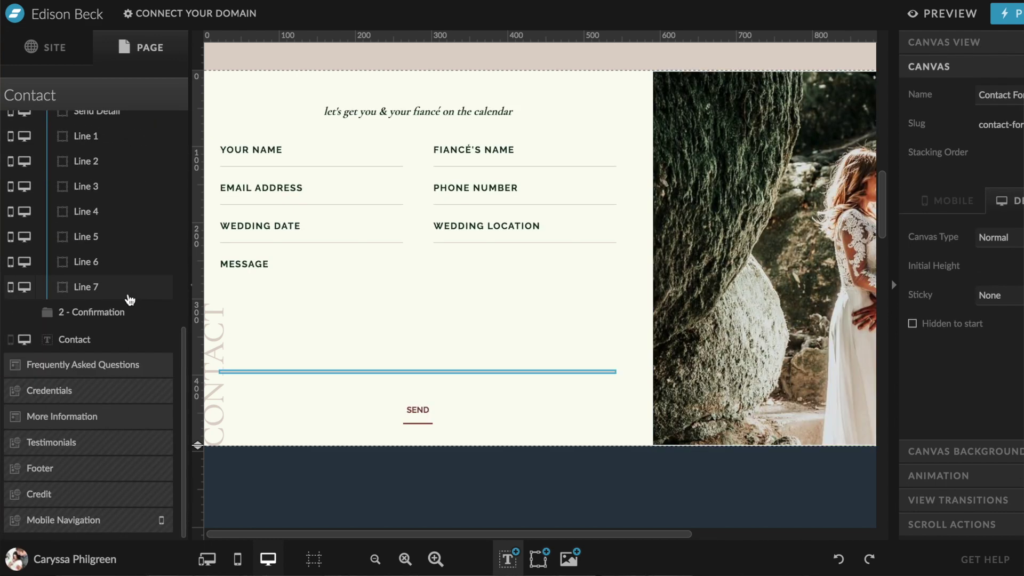
click(112, 315)
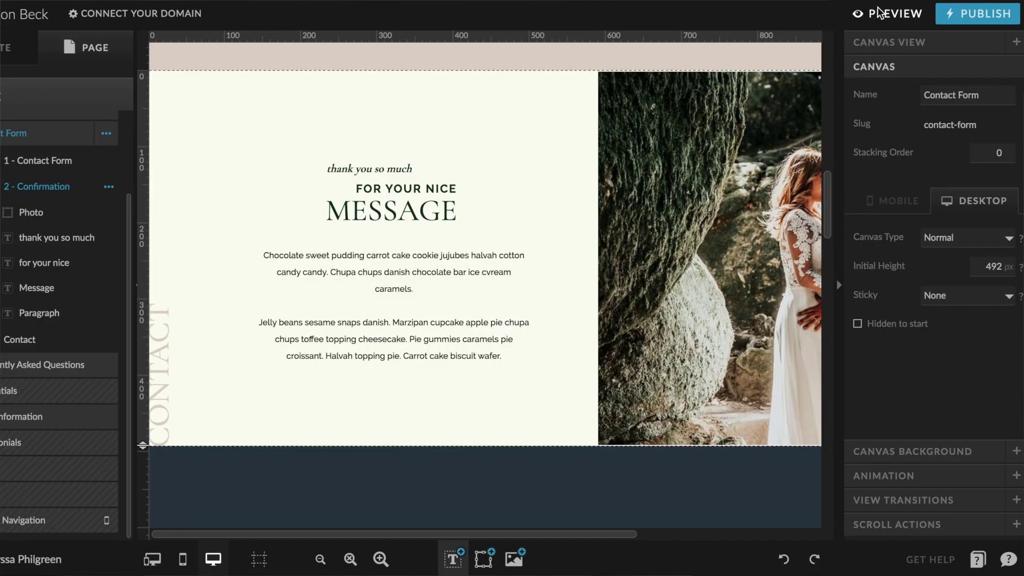
Preview the Contact page in its desktop and mobile versions, and close the preview.
click(879, 13)
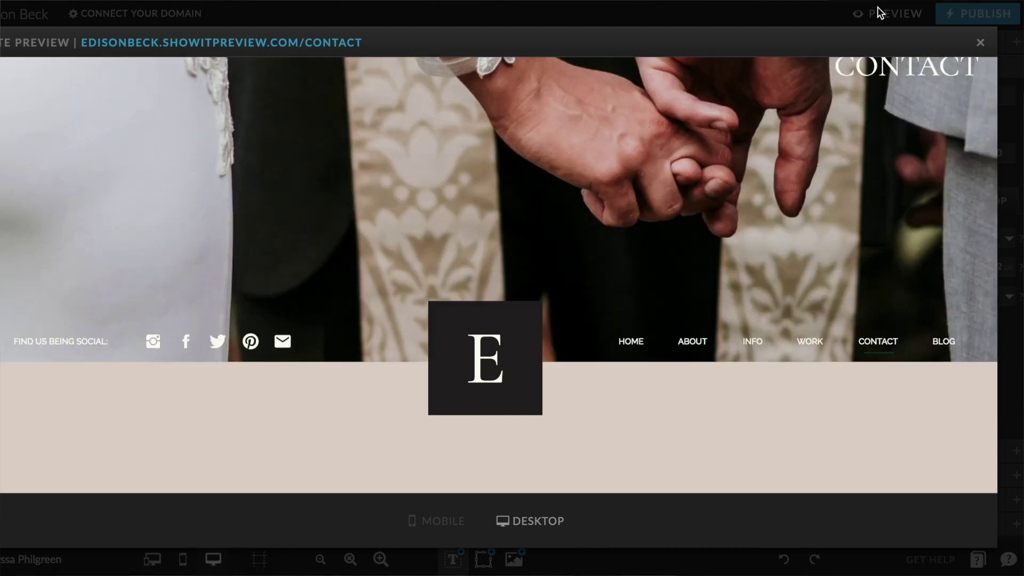
click(433, 525)
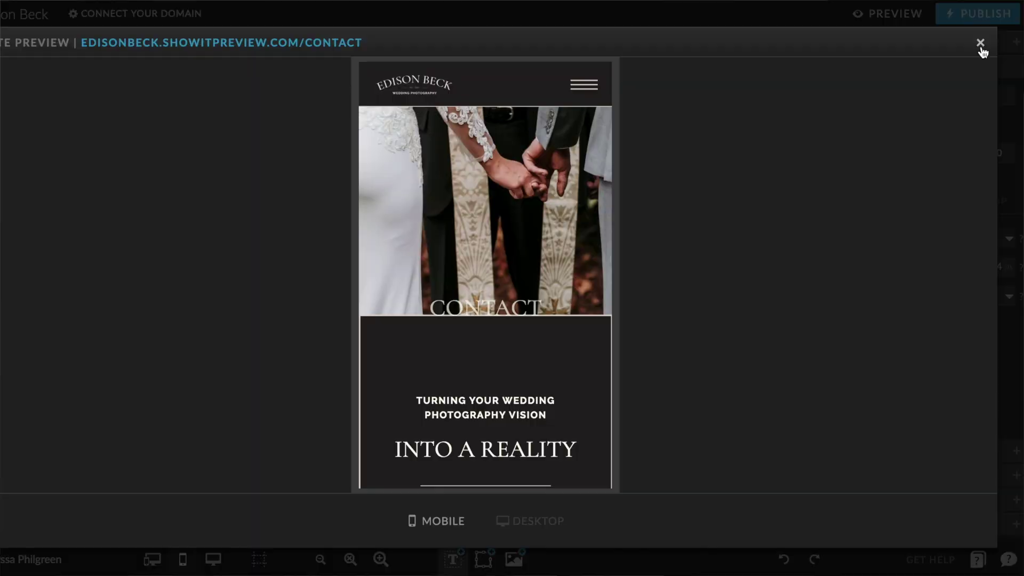
click(981, 44)
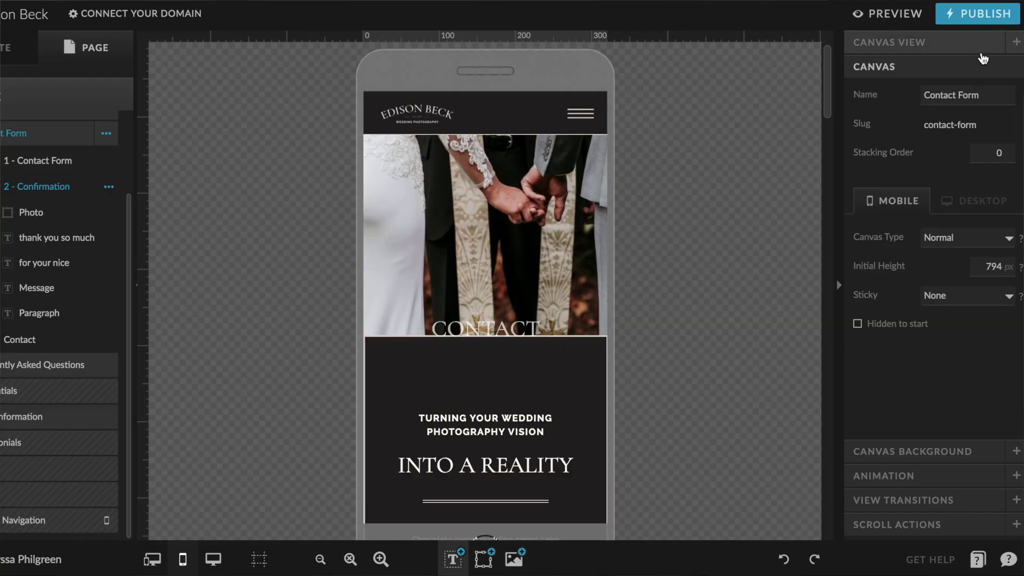
Open the dialog for publishing the site.
click(975, 16)
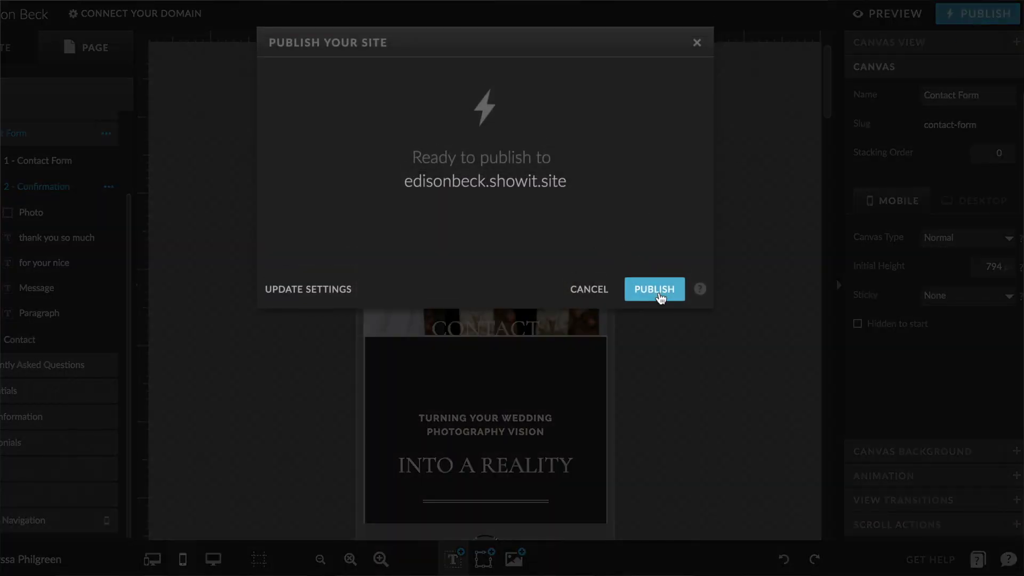